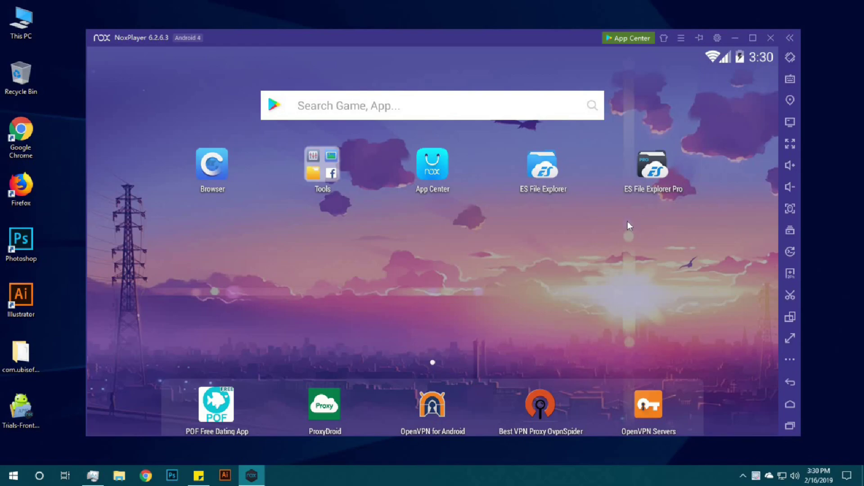
Step: Check Root in NoxPlayer's General settings, save, and restart the emulator
{"action": "left_click", "coordinate": [717, 37]}
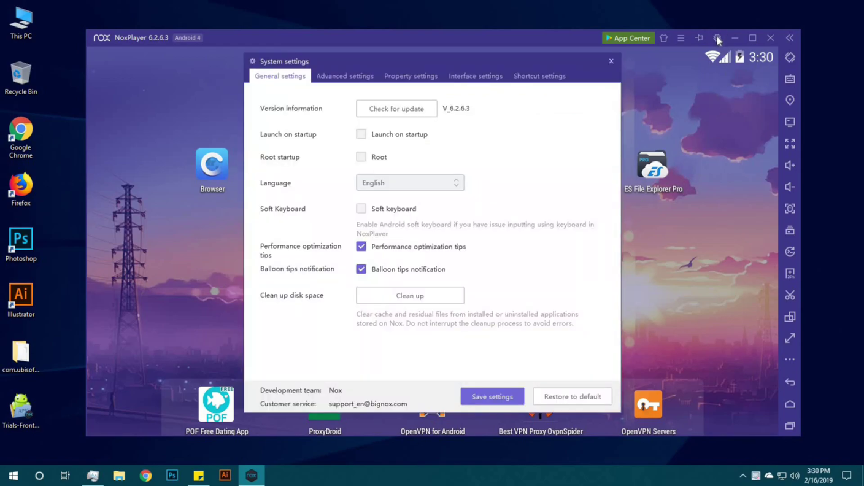
{"action": "left_click", "coordinate": [361, 157]}
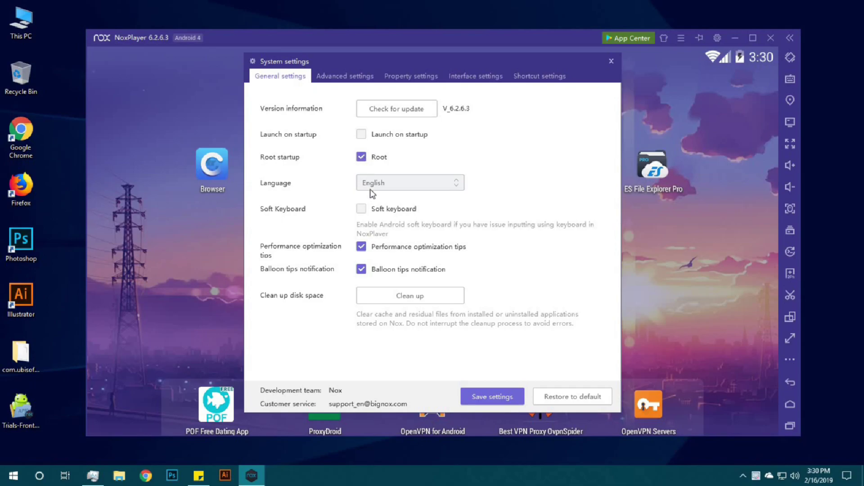
{"action": "left_click", "coordinate": [485, 397]}
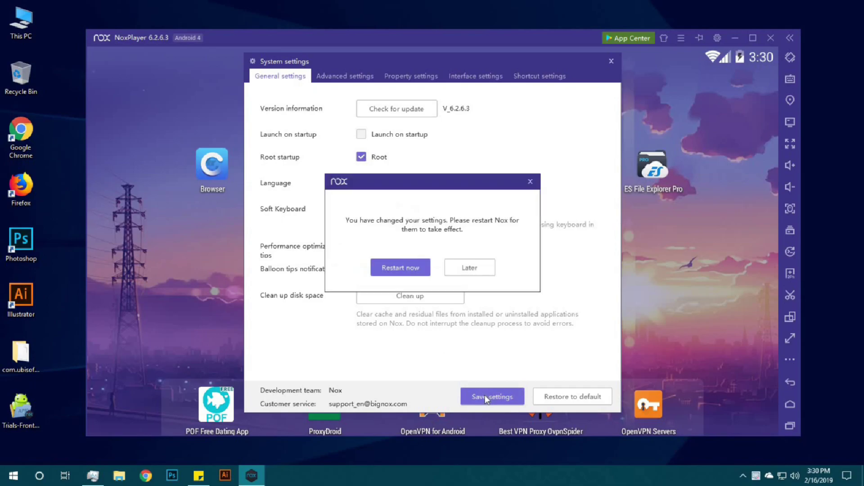
{"action": "left_click", "coordinate": [396, 269]}
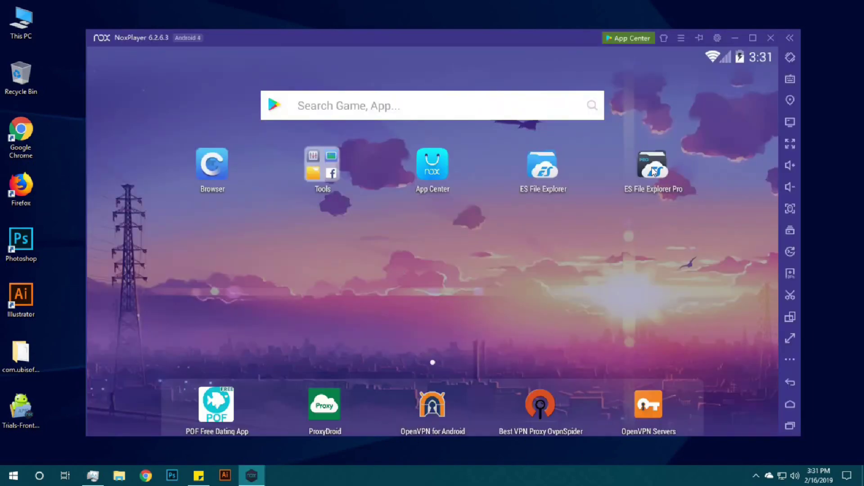
Step: Launch ES File Explorer Pro and switch on Root Explorer in its side drawer
{"action": "left_click", "coordinate": [652, 172]}
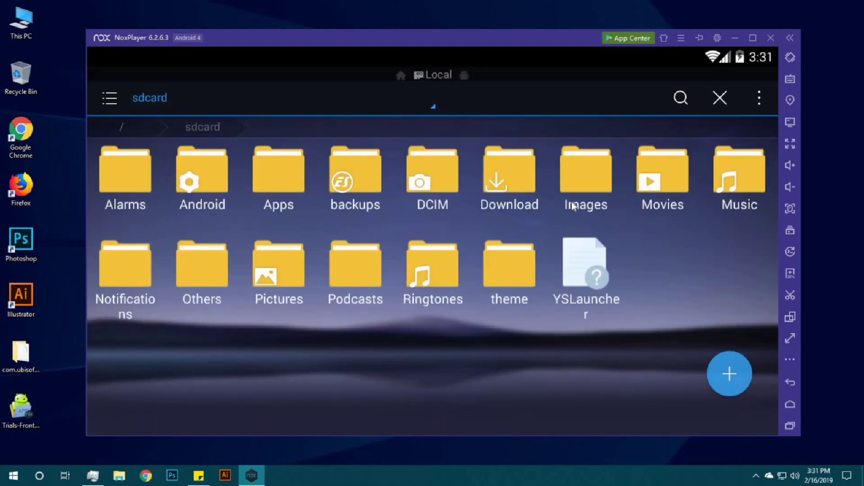
{"action": "left_click", "coordinate": [108, 97]}
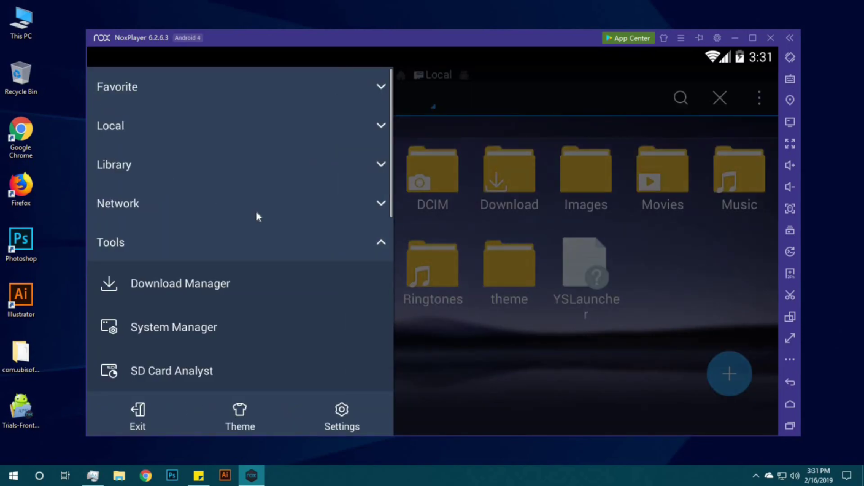
{"action": "scroll", "coordinate": [255, 208], "scroll_direction": "down", "scroll_amount": 3}
{"action": "scroll", "coordinate": [256, 209], "scroll_direction": "down", "scroll_amount": 3}
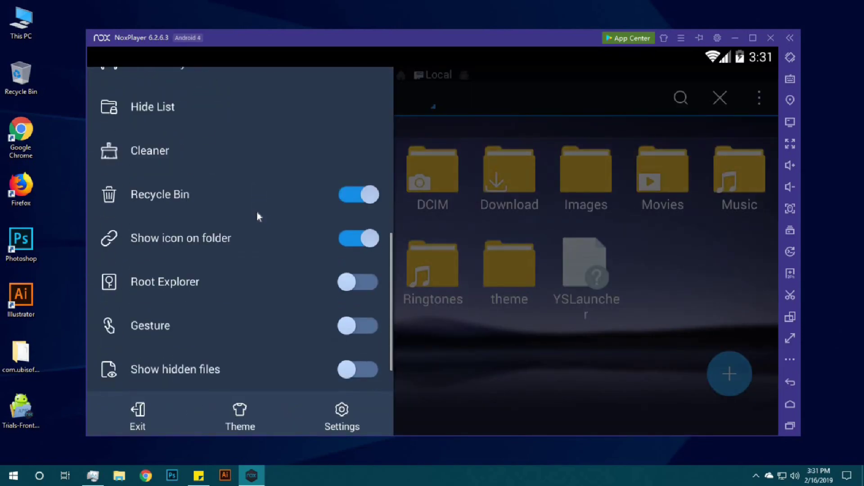
{"action": "left_click", "coordinate": [370, 284]}
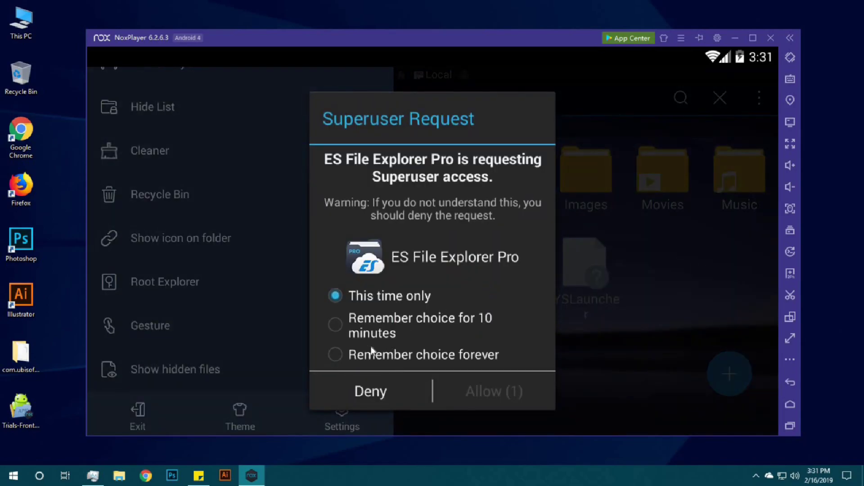
Step: Grant ES File Explorer superuser access forever, then return to the Android home screen
{"action": "left_click", "coordinate": [336, 353]}
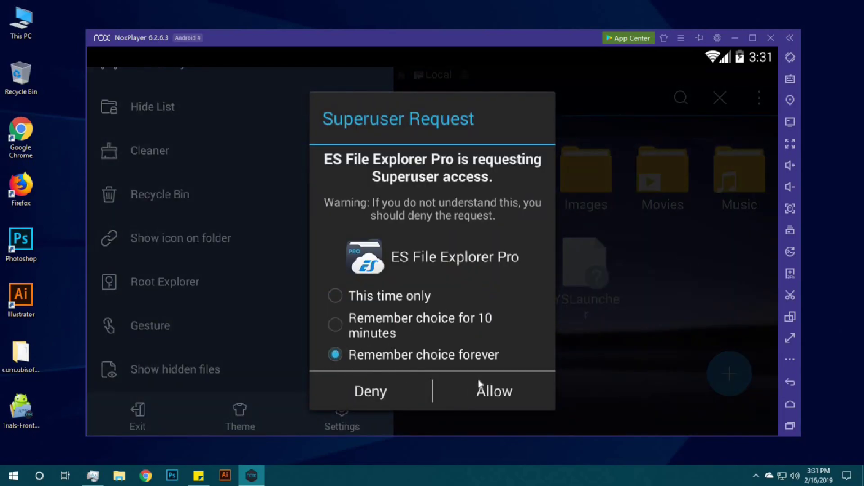
{"action": "left_click", "coordinate": [495, 392]}
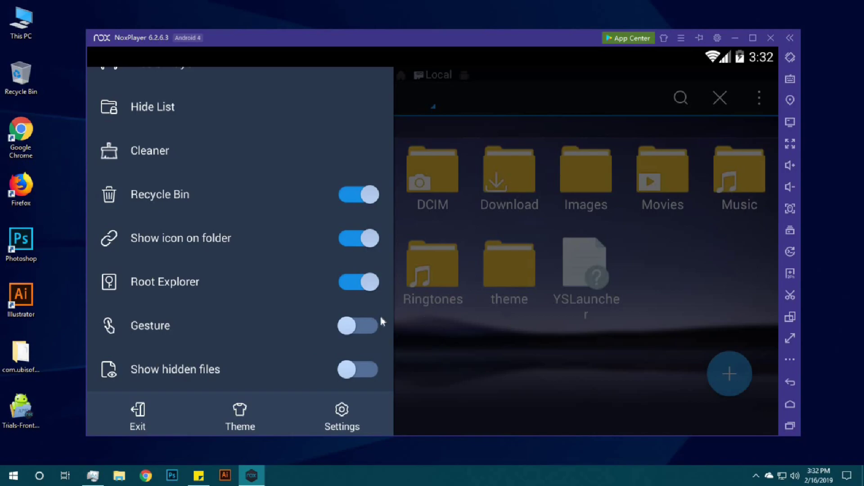
{"action": "left_click", "coordinate": [398, 324]}
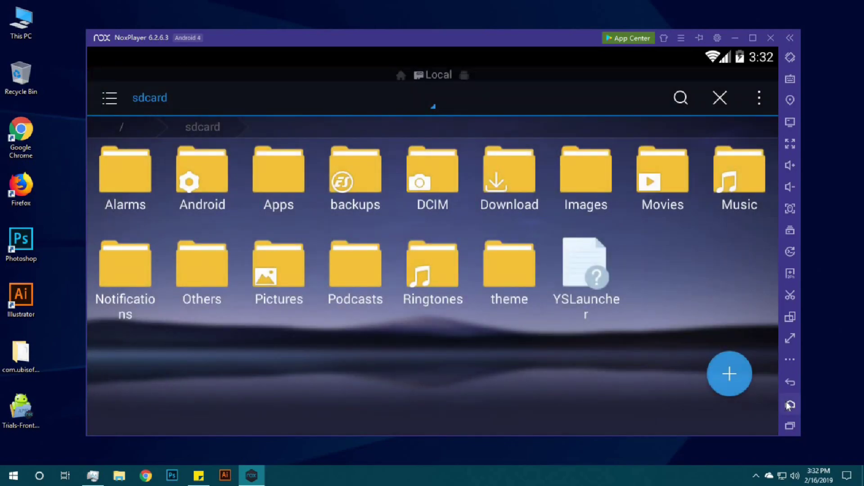
{"action": "left_click", "coordinate": [790, 403]}
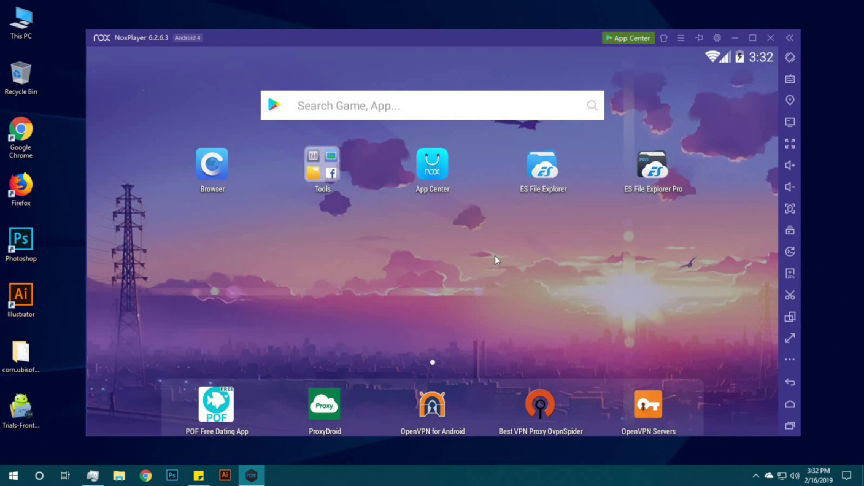
Step: Drag the com.ubisoft.redlynx.trialsfrontier.ggp folder into Nox's Others folder, then return home
{"action": "left_click", "coordinate": [20, 355]}
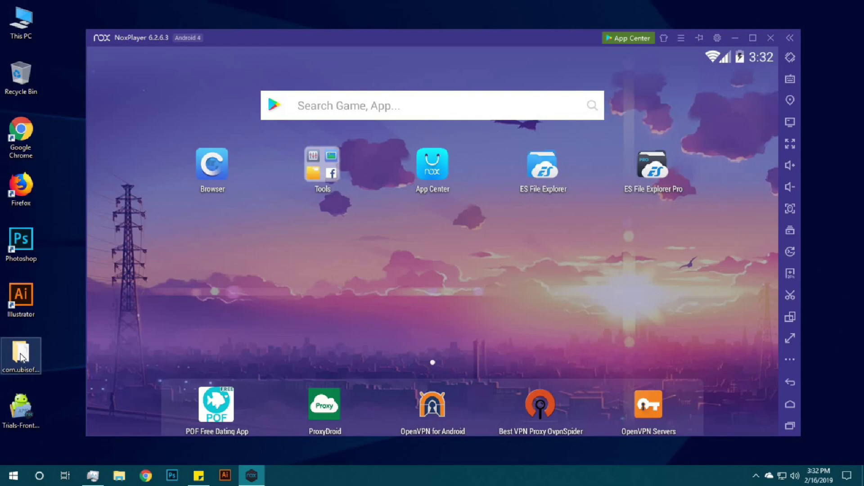
{"action": "left_click_drag", "start_coordinate": [20, 355], "coordinate": [452, 249]}
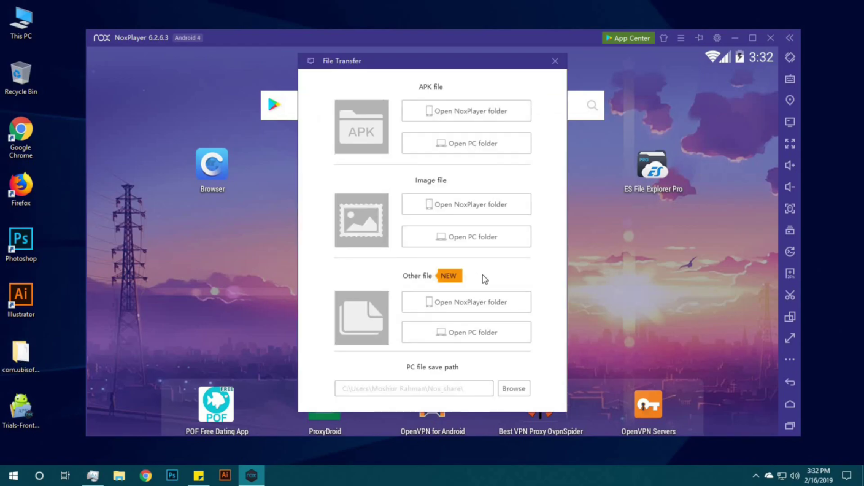
{"action": "left_click", "coordinate": [455, 302]}
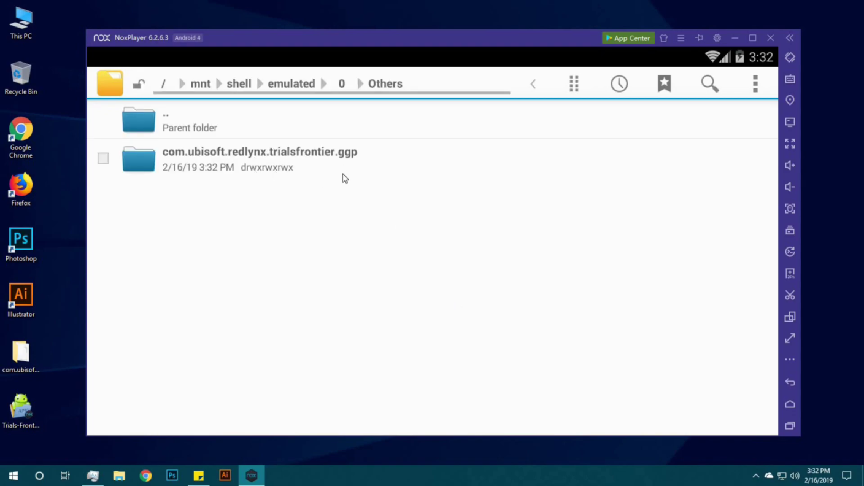
{"action": "left_click", "coordinate": [789, 404]}
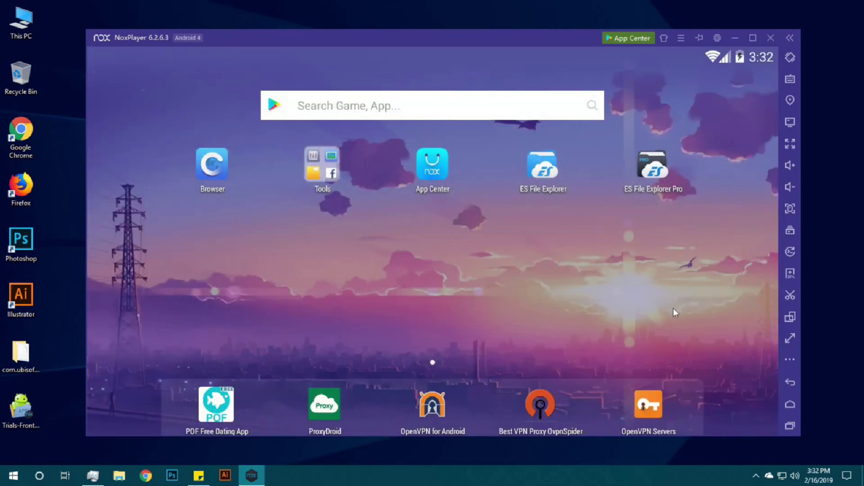
Step: Browse to /mnt/shared/Other in ES File Explorer and copy the com.ubisoft.redlynx folder
{"action": "left_click", "coordinate": [649, 167]}
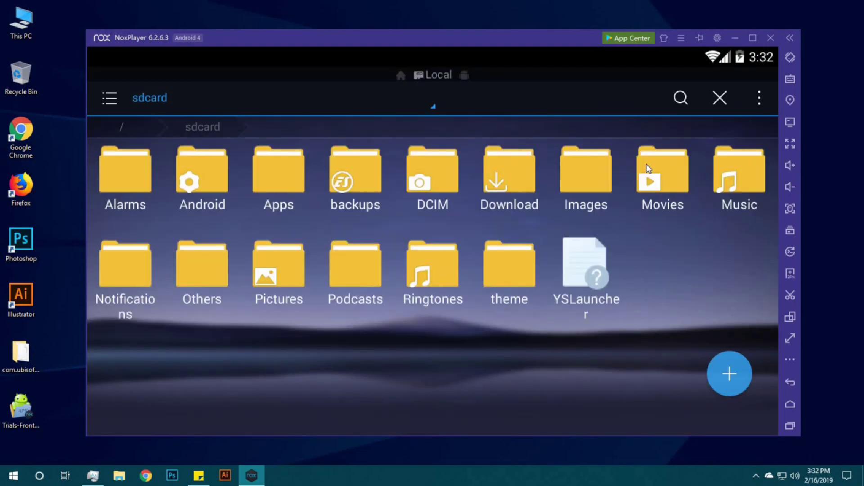
{"action": "left_click", "coordinate": [127, 131]}
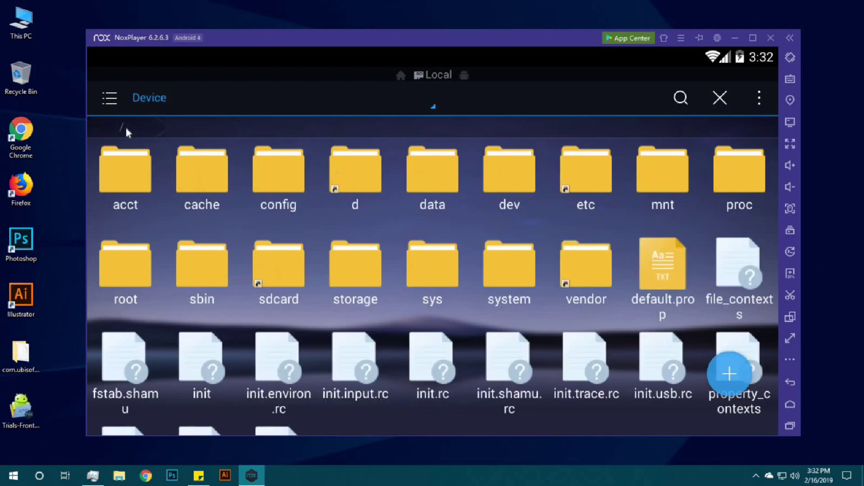
{"action": "left_click", "coordinate": [666, 178]}
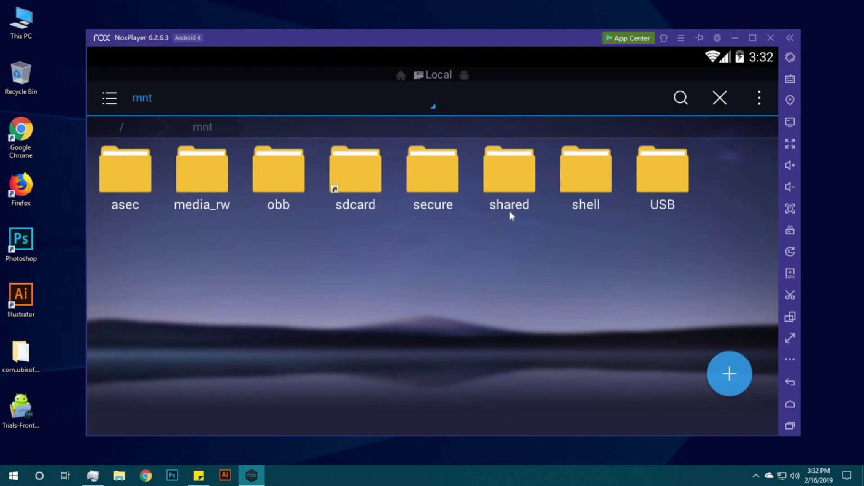
{"action": "left_click", "coordinate": [510, 189]}
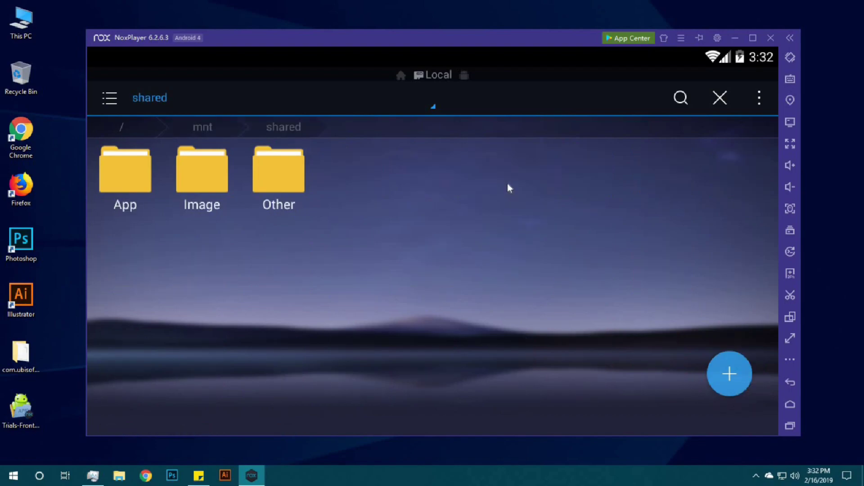
{"action": "left_click", "coordinate": [281, 181]}
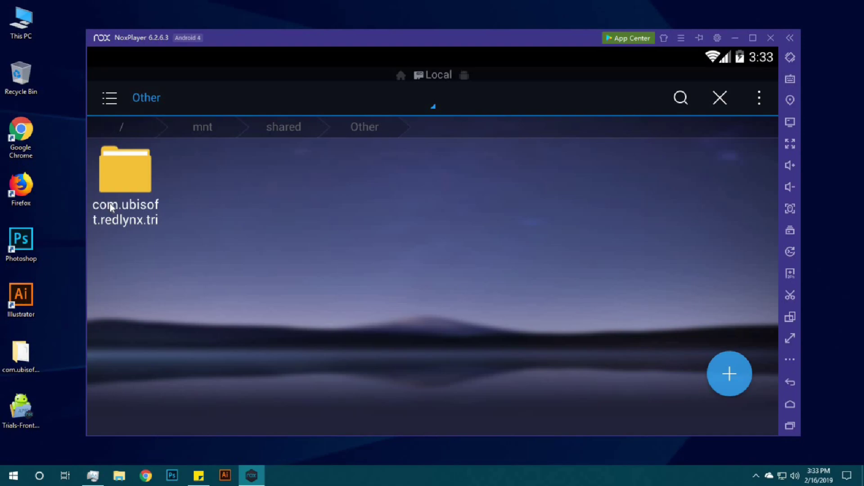
{"action": "left_click", "coordinate": [130, 187]}
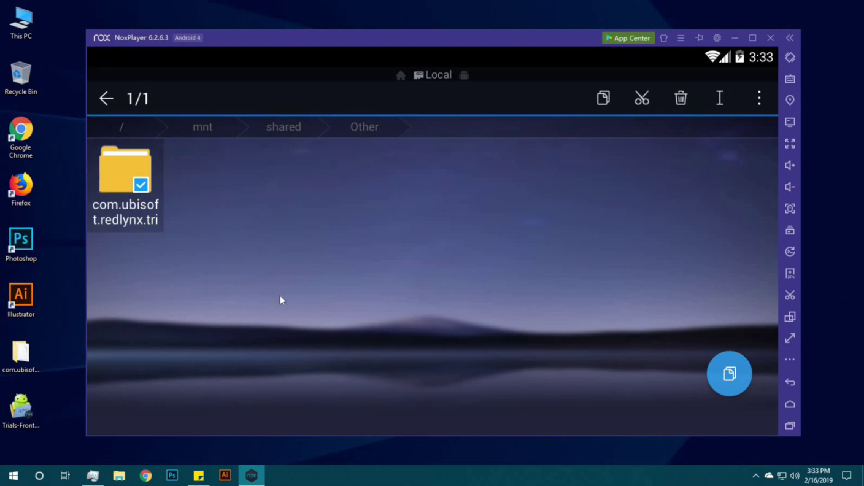
{"action": "left_click", "coordinate": [602, 99]}
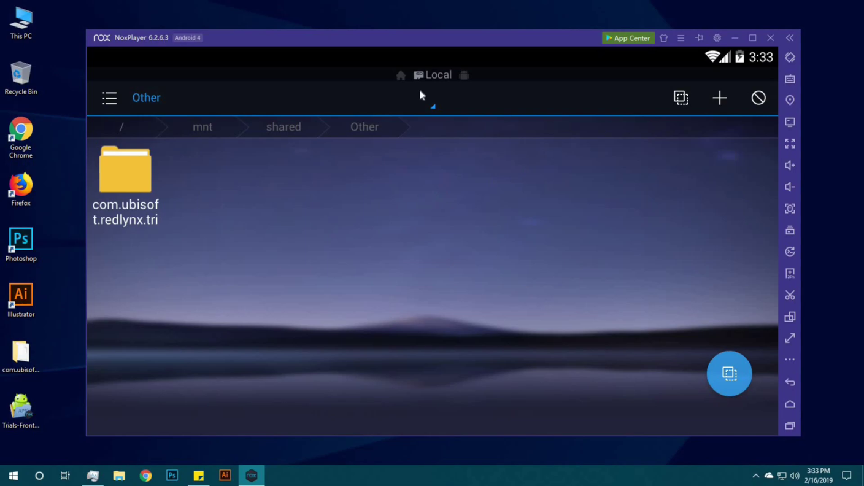
Step: Create an obb folder in /sdcard/Android and paste the com.ubisoft.redlynx folder into it
{"action": "left_click", "coordinate": [401, 76]}
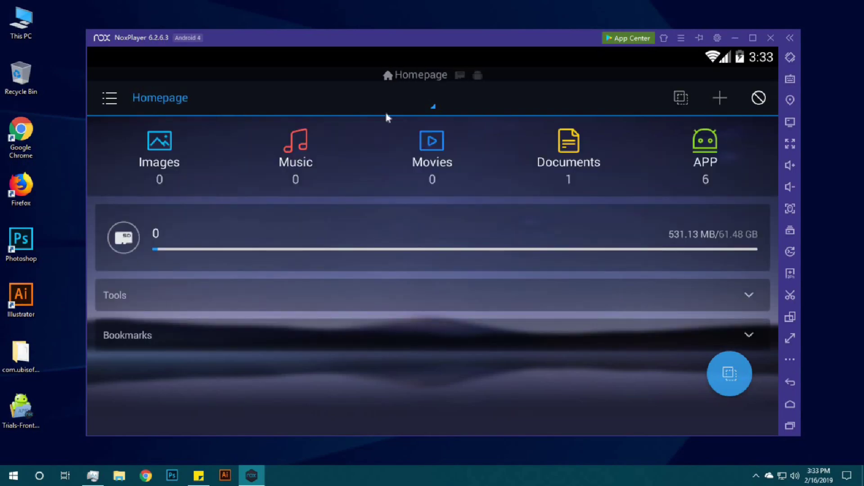
{"action": "left_click", "coordinate": [272, 247]}
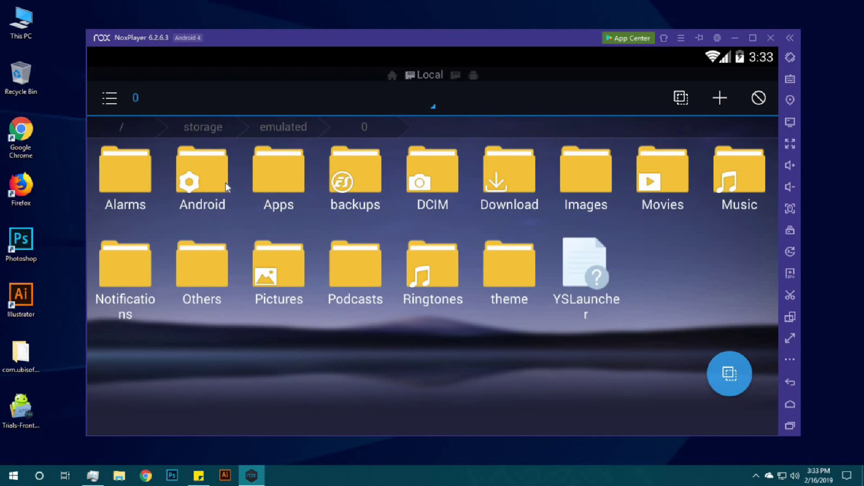
{"action": "left_click", "coordinate": [197, 183]}
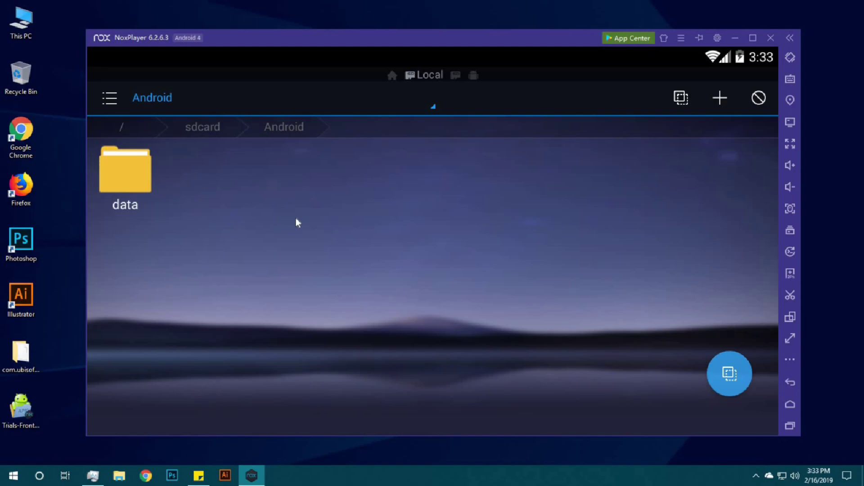
{"action": "left_click", "coordinate": [720, 100]}
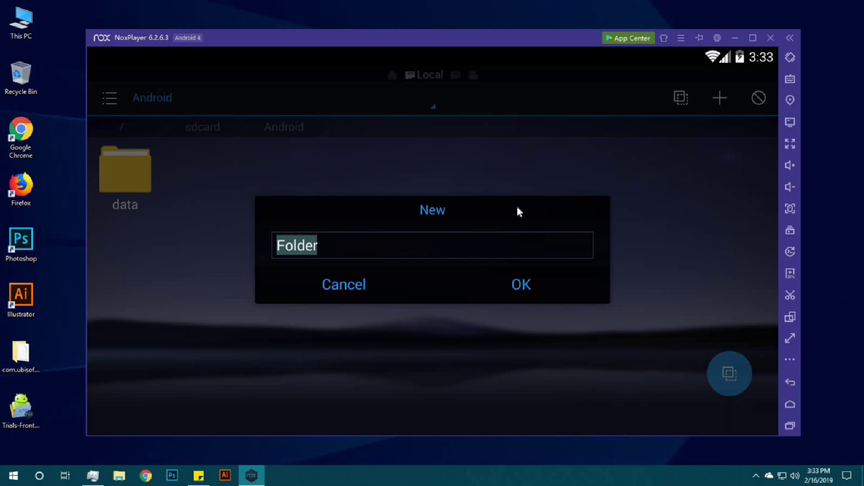
{"action": "key", "text": "BackSpace"}
{"action": "type", "text": "o"}
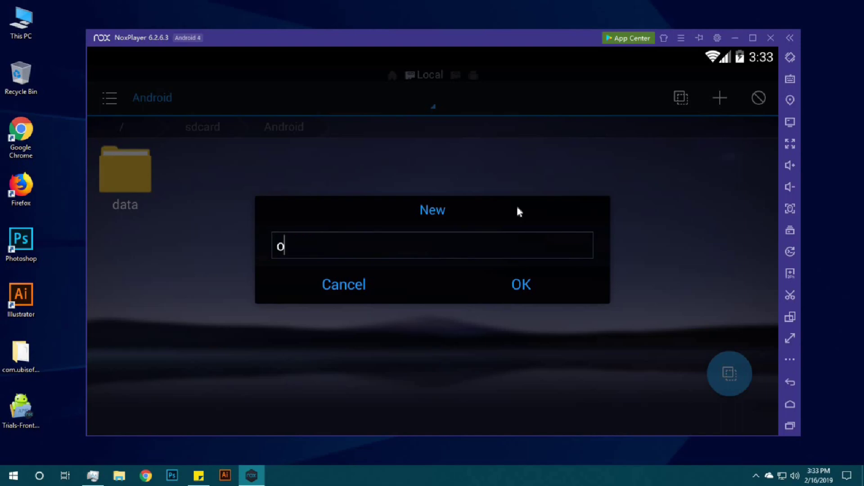
{"action": "type", "text": "bb"}
{"action": "key", "text": "Return"}
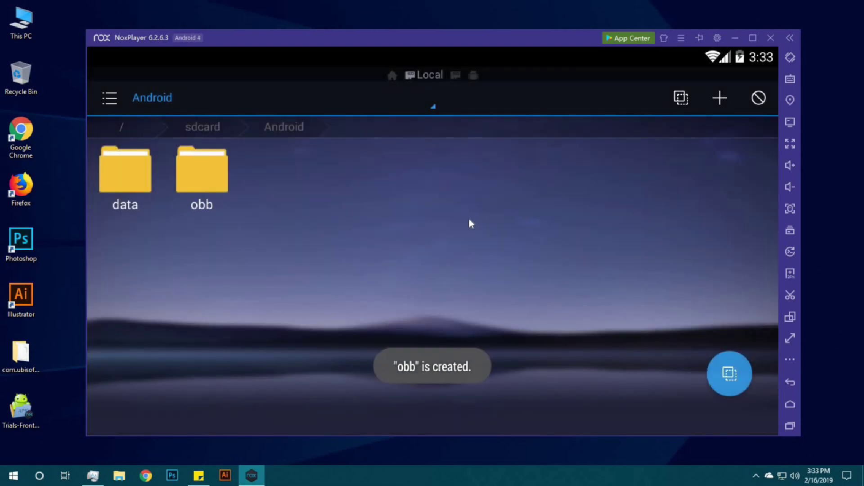
{"action": "left_click", "coordinate": [202, 176]}
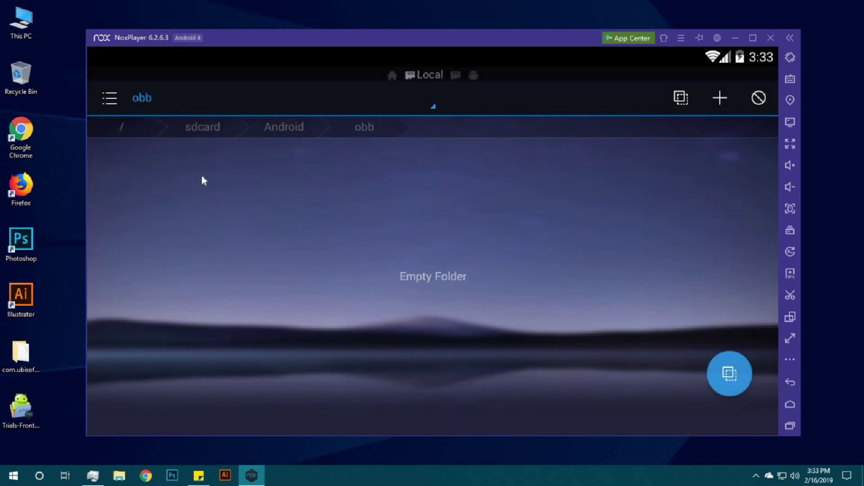
{"action": "left_click", "coordinate": [681, 98]}
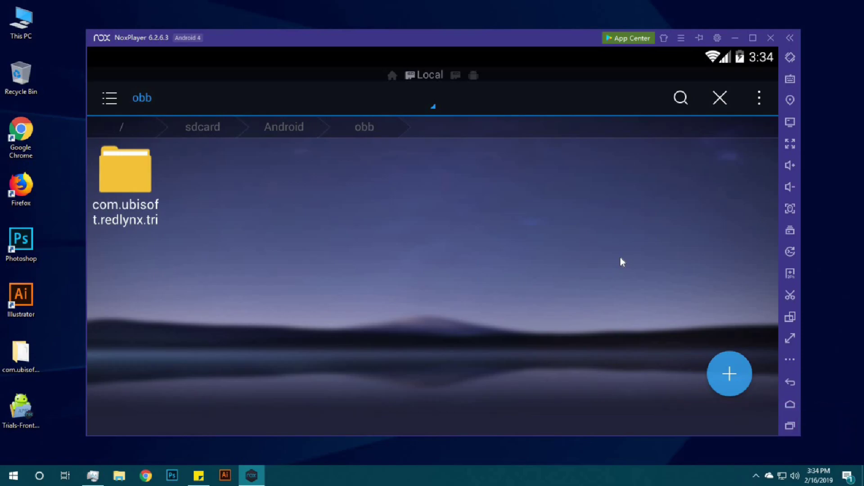
Step: Dismiss ES File Explorer from recent apps and install the Trials Frontier APK from the desktop
{"action": "left_click", "coordinate": [790, 405]}
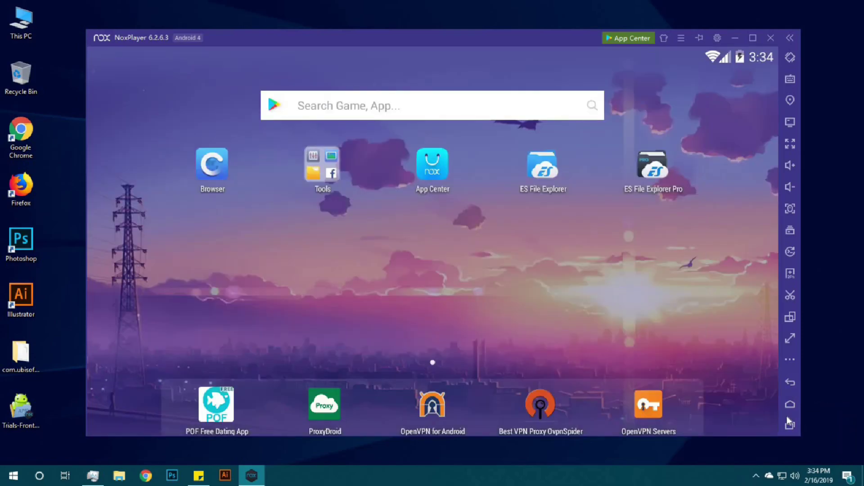
{"action": "left_click", "coordinate": [790, 425]}
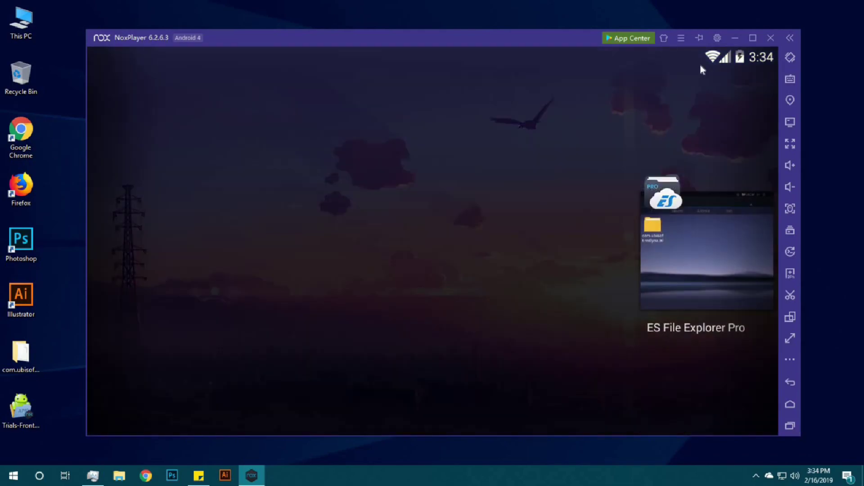
{"action": "left_click_drag", "start_coordinate": [699, 264], "coordinate": [700, 65]}
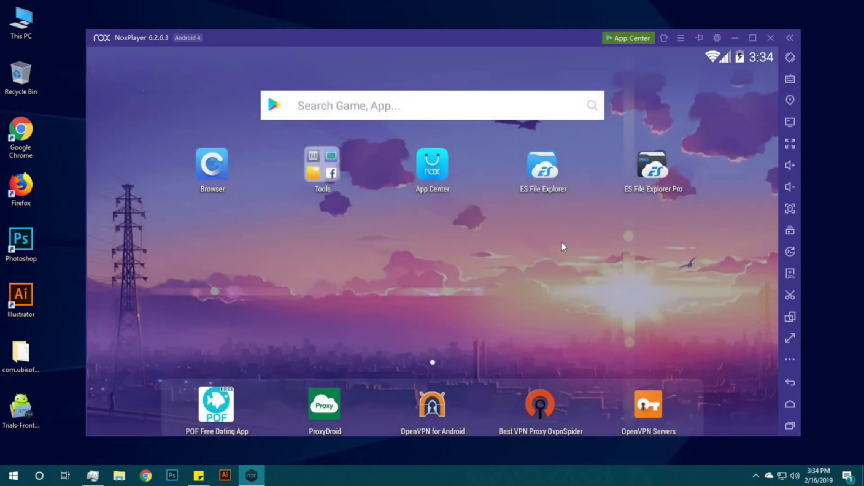
{"action": "left_click", "coordinate": [21, 410]}
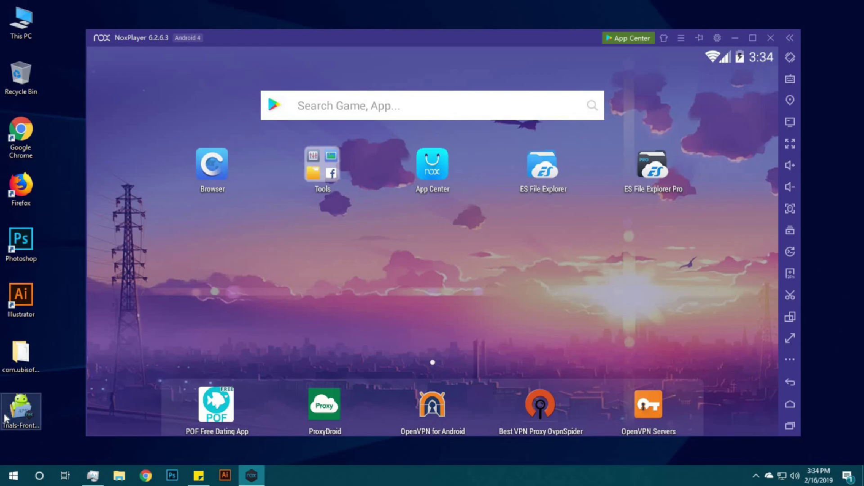
{"action": "left_click_drag", "start_coordinate": [27, 417], "coordinate": [391, 293]}
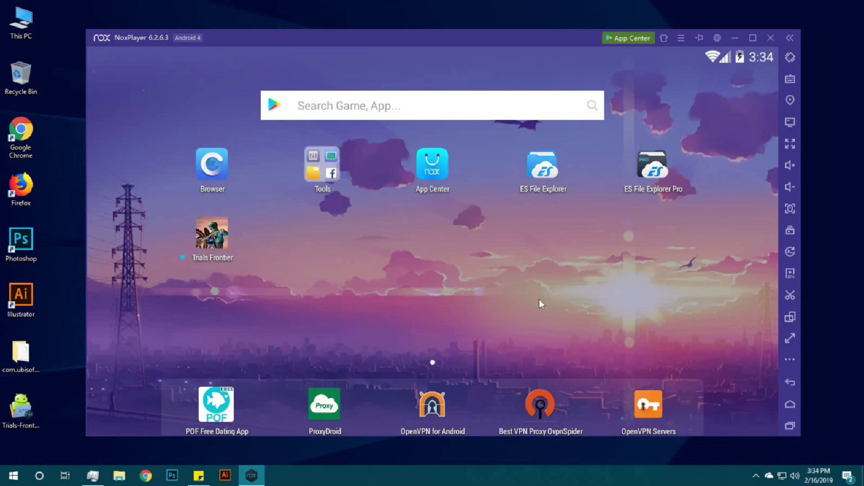
Step: Launch Trials Frontier and accept the Hello Rider! privacy policy
{"action": "left_click", "coordinate": [213, 240]}
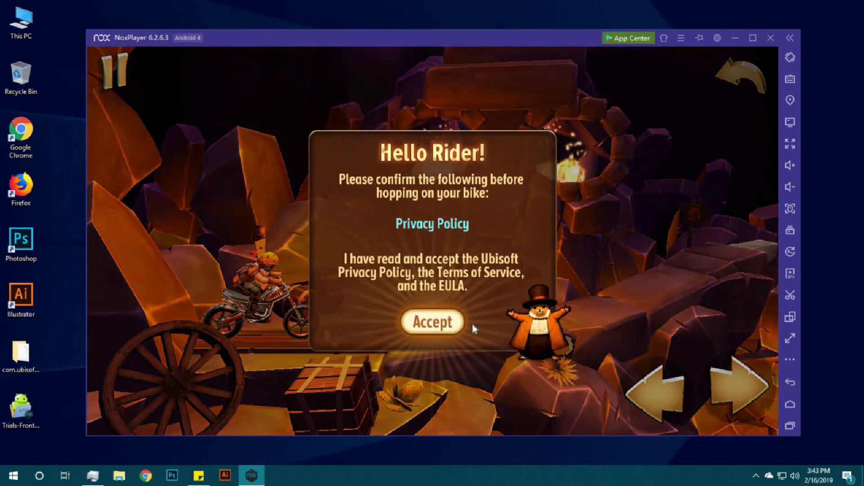
{"action": "left_click", "coordinate": [438, 326]}
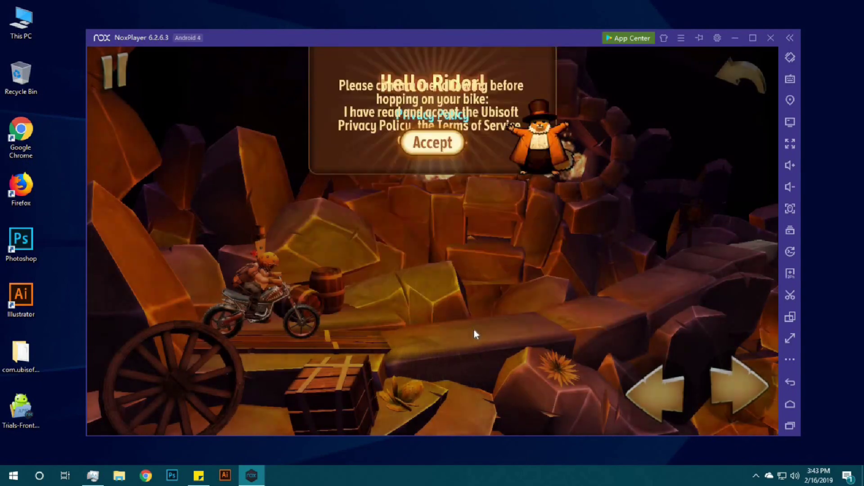